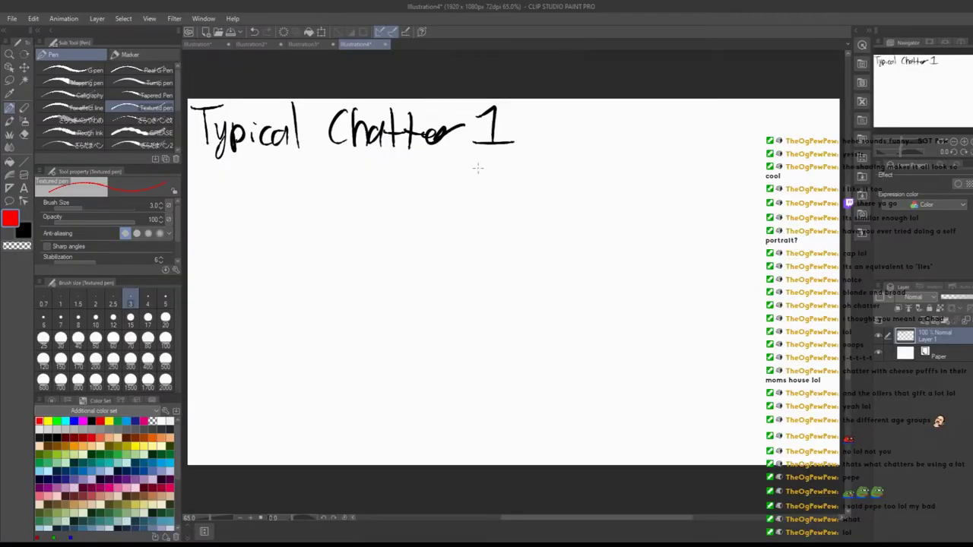
# Sketch a round red head with two big eyes and eyebrows below the title.
pyautogui.moveTo(555, 302); pyautogui.dragTo(548, 190)
pyautogui.moveTo(493, 172)
pyautogui.mouseDown()
pyautogui.moveTo(550, 195)
pyautogui.moveTo(565, 297)
pyautogui.mouseUp()
pyautogui.moveTo(456, 213); pyautogui.dragTo(459, 215)
pyautogui.moveTo(513, 213); pyautogui.dragTo(517, 215)
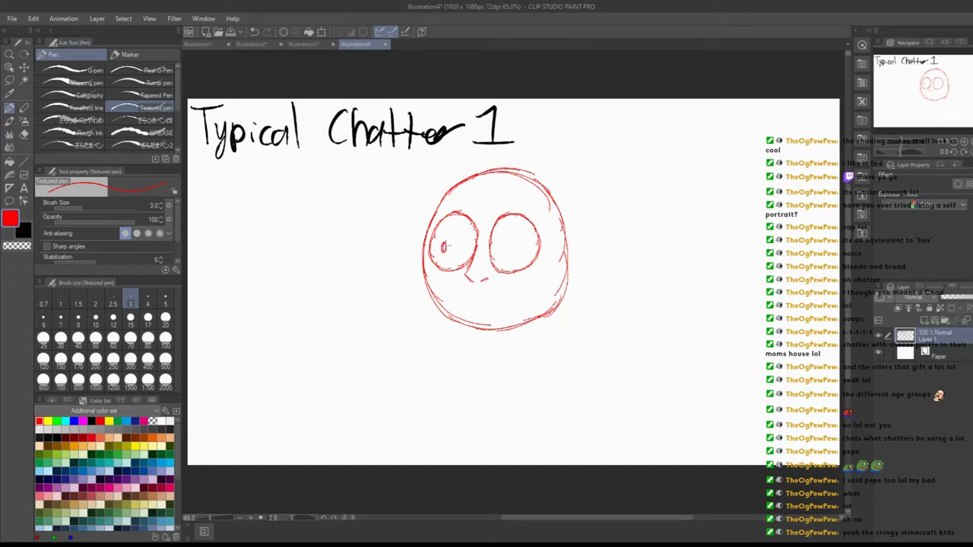
pyautogui.moveTo(443, 213); pyautogui.dragTo(477, 206)
pyautogui.moveTo(492, 214); pyautogui.dragTo(535, 206)
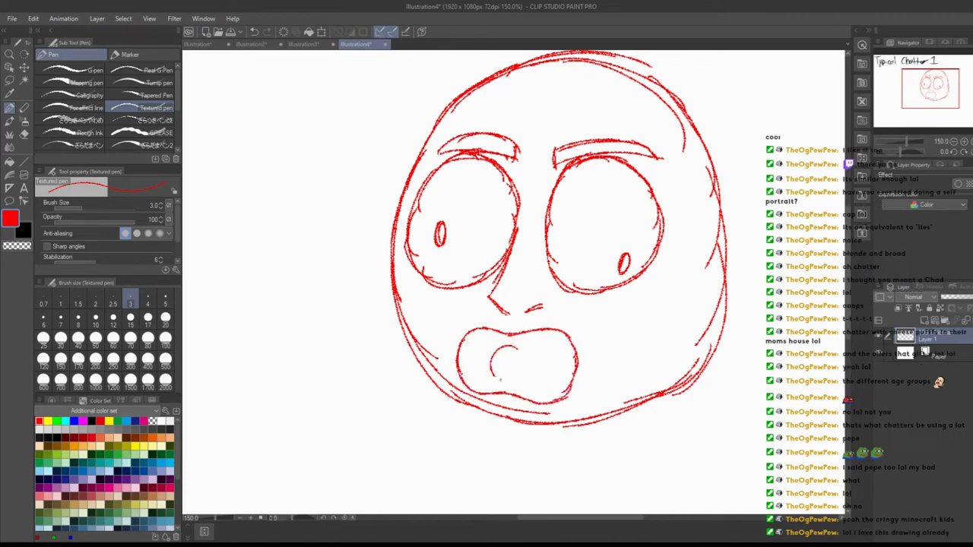
# Add red detail strokes inside the kid's open mouth.
pyautogui.moveTo(423, 230); pyautogui.dragTo(465, 214)
pyautogui.moveTo(390, 204); pyautogui.dragTo(430, 191)
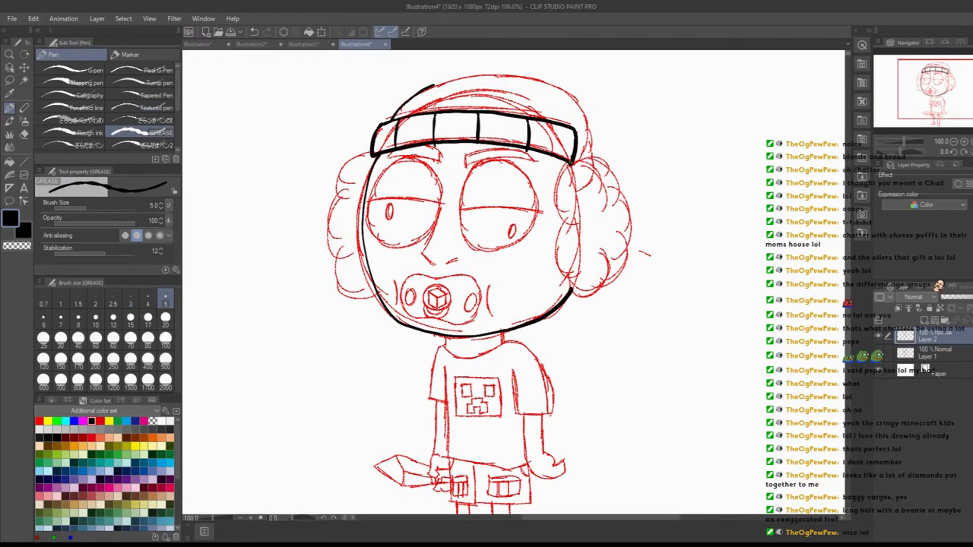
# Ink the face's right outline, then outline and shade the green grass-block pacifier.
pyautogui.moveTo(571, 161)
pyautogui.mouseDown()
pyautogui.moveTo(583, 223)
pyautogui.moveTo(569, 275)
pyautogui.mouseUp()
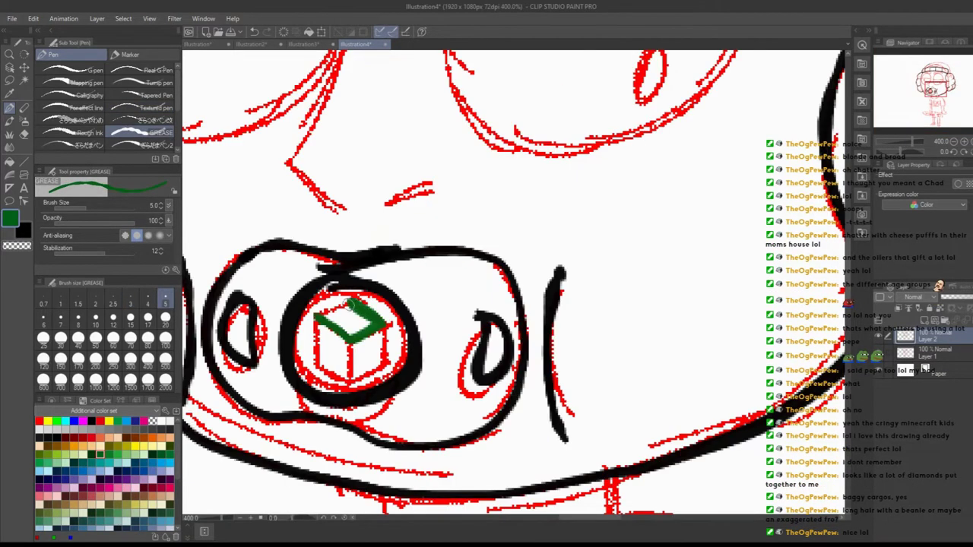
pyautogui.moveTo(334, 305); pyautogui.dragTo(321, 315)
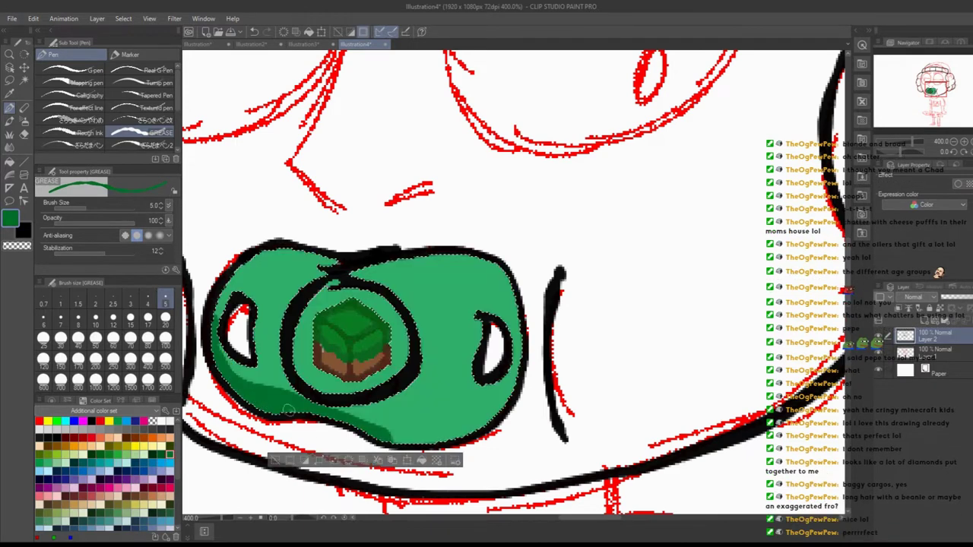
pyautogui.moveTo(324, 407)
pyautogui.mouseDown()
pyautogui.moveTo(434, 425)
pyautogui.moveTo(484, 419)
pyautogui.moveTo(511, 394)
pyautogui.moveTo(456, 430)
pyautogui.moveTo(416, 436)
pyautogui.moveTo(358, 421)
pyautogui.mouseUp()
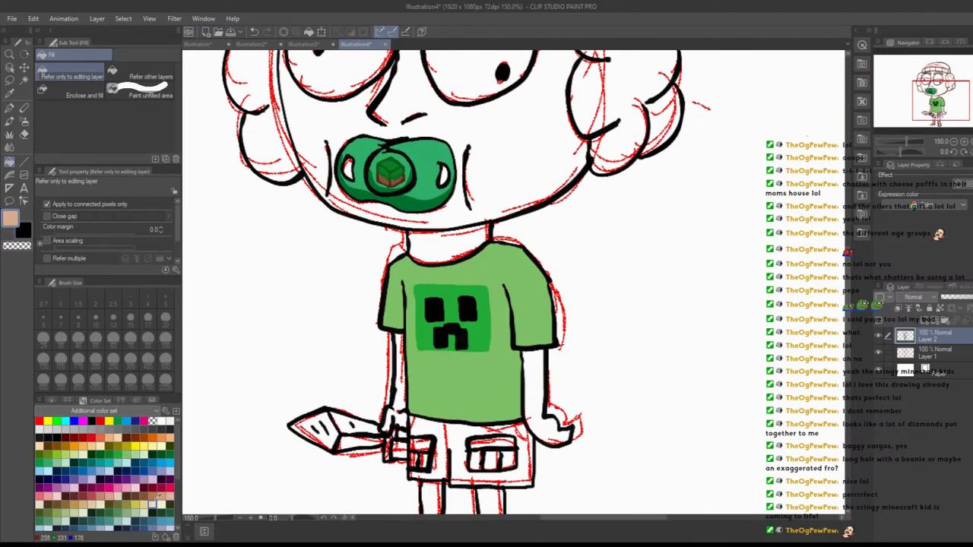
# Fill the shorts and hand with peachy tan and both arms with lighter skin tone.
pyautogui.click(155, 499)
pyautogui.click(420, 454)
pyautogui.click(477, 460)
pyautogui.click(493, 443)
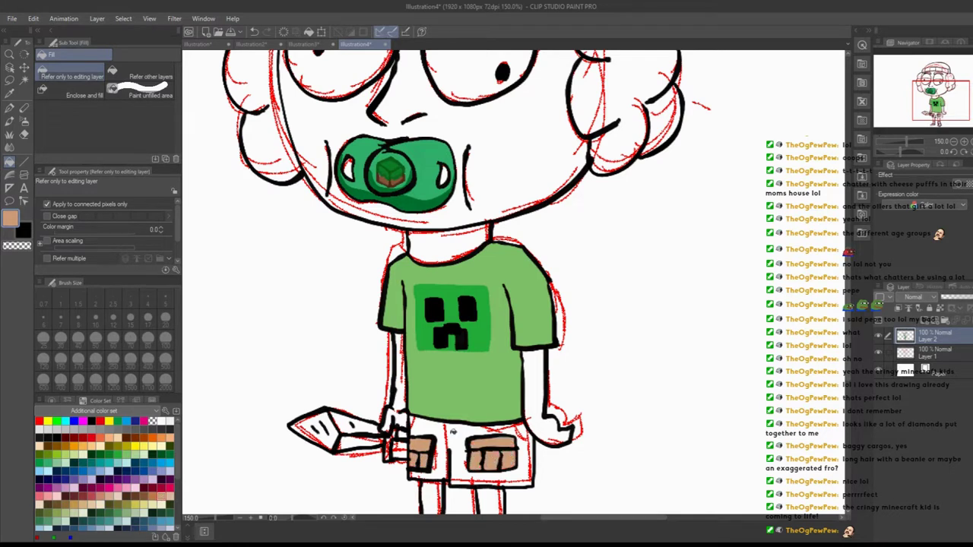
pyautogui.click(456, 475)
pyautogui.click(119, 437)
pyautogui.click(395, 380)
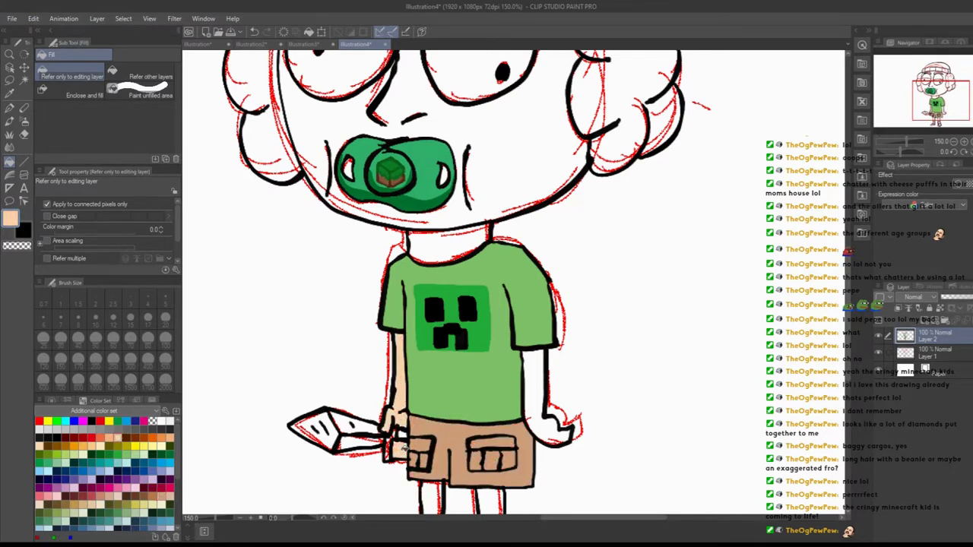
pyautogui.click(541, 403)
# Colour the sword blade teal with darker teal shading and the handle orange.
pyautogui.click(105, 460)
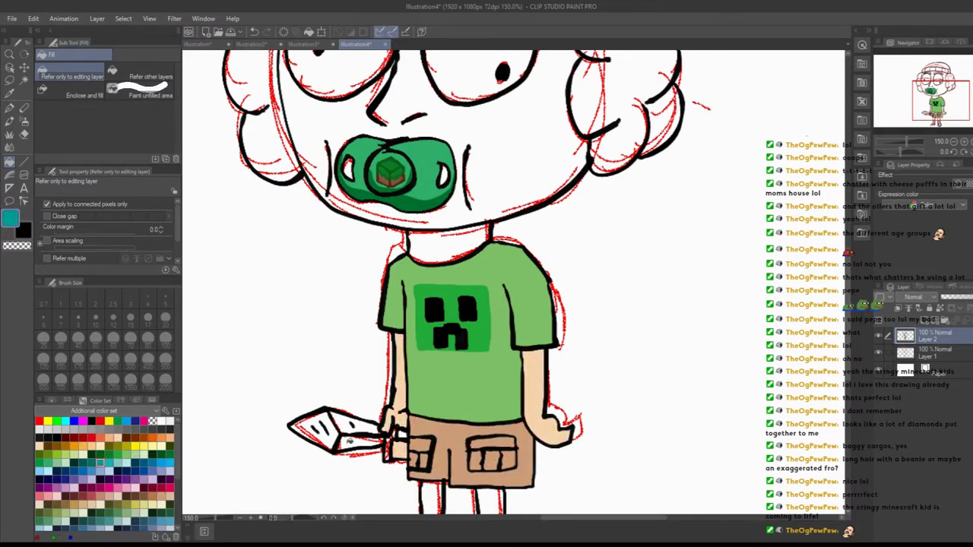
pyautogui.click(357, 442)
pyautogui.click(118, 461)
pyautogui.click(313, 424)
pyautogui.click(105, 461)
pyautogui.click(357, 422)
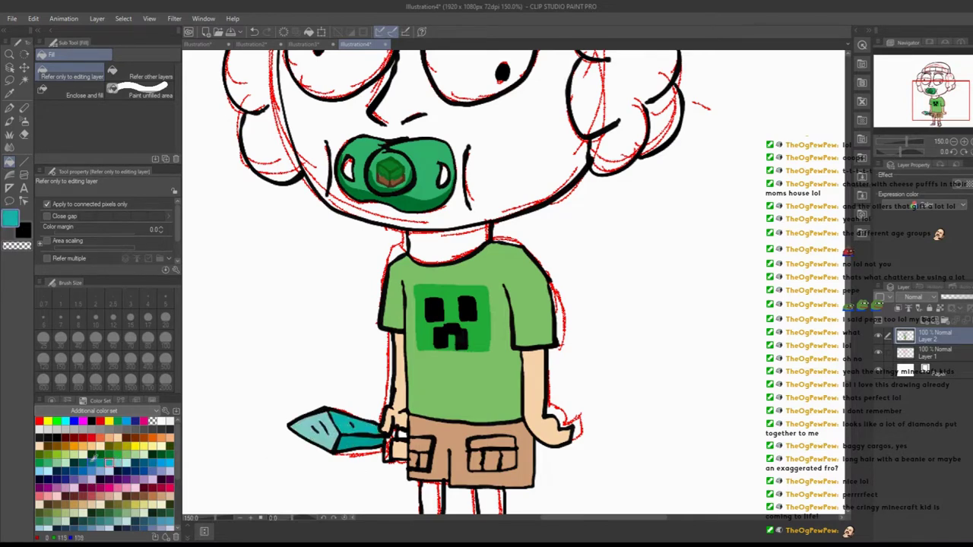
pyautogui.click(95, 459)
pyautogui.click(360, 442)
pyautogui.click(154, 437)
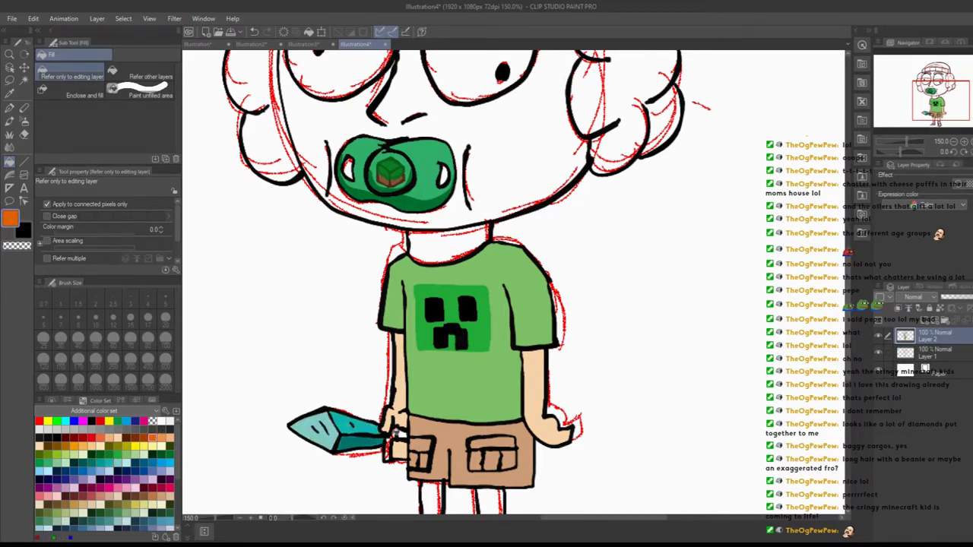
pyautogui.click(389, 449)
# Fill the legs, face, neck and eyelids with skin tone.
pyautogui.click(126, 437)
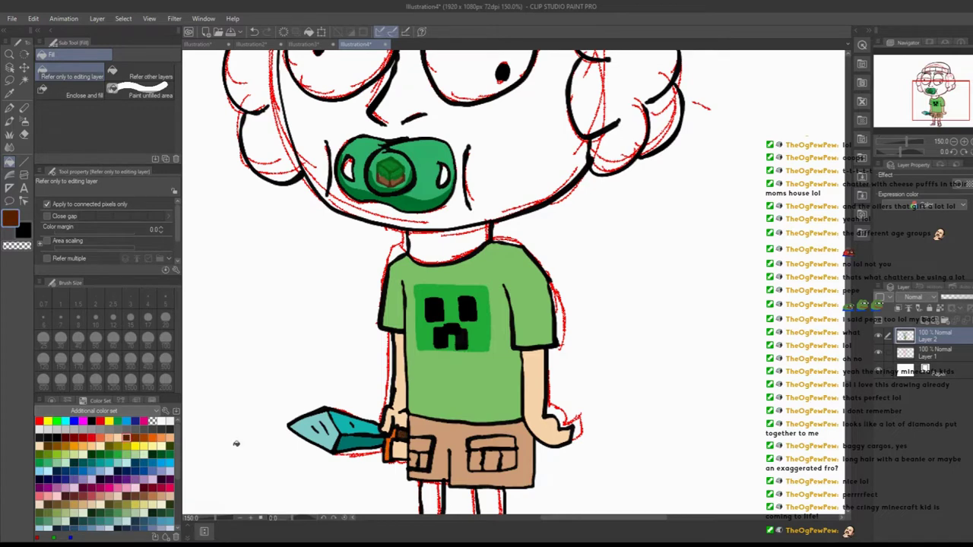
pyautogui.click(117, 437)
pyautogui.click(430, 502)
pyautogui.click(490, 503)
pyautogui.click(304, 137)
pyautogui.click(448, 244)
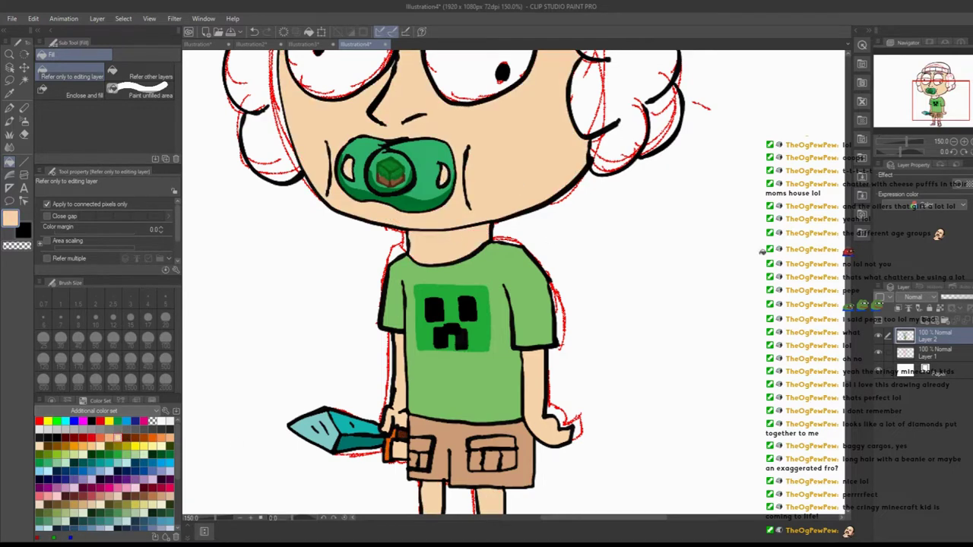
pyautogui.scroll(5, 762, 251)
pyautogui.click(342, 190)
# Fill the hair and eyebrows dark red, then undo the wrong colour.
pyautogui.click(479, 193)
pyautogui.click(144, 487)
pyautogui.click(257, 246)
pyautogui.click(377, 151)
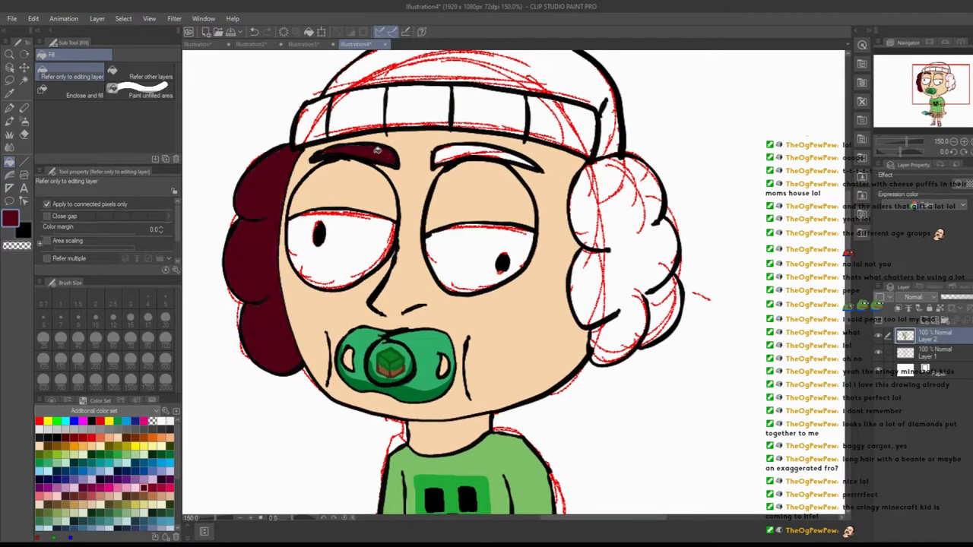
pyautogui.click(486, 157)
pyautogui.click(597, 192)
pyautogui.hotkey('ctrl', 'z')
pyautogui.hotkey('ctrl', 'z')
pyautogui.hotkey('ctrl', 'z')
pyautogui.hotkey('ctrl', 'z')
# Fill the hair and eyebrows brown and the eye whites white.
pyautogui.click(151, 494)
pyautogui.click(258, 251)
pyautogui.click(357, 156)
pyautogui.click(487, 157)
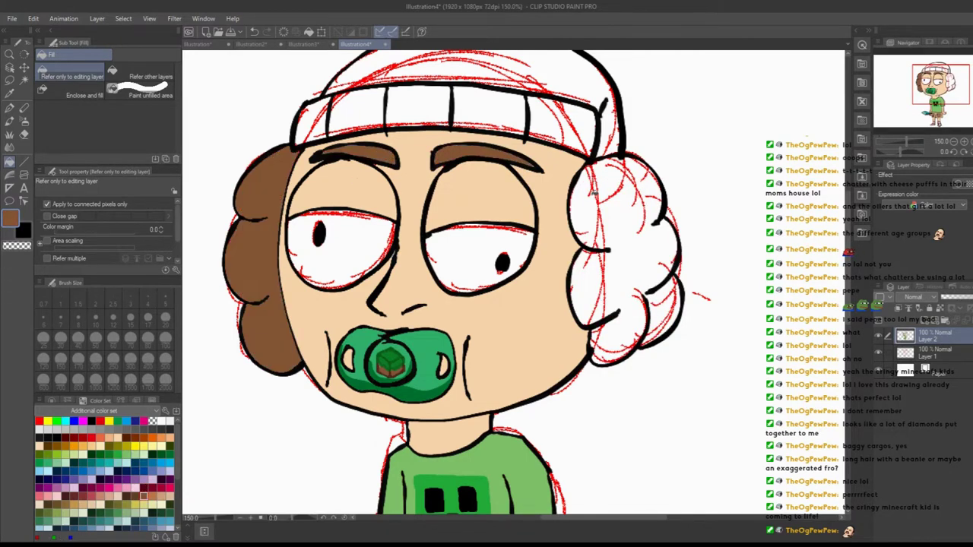
pyautogui.click(608, 228)
pyautogui.click(350, 259)
# Fill the beanie band and top with dark red.
pyautogui.click(144, 487)
pyautogui.click(350, 122)
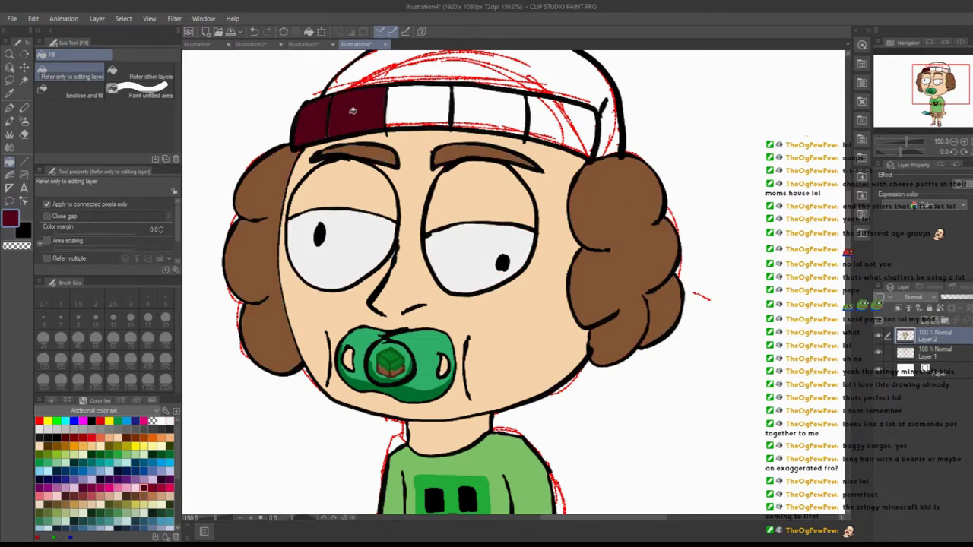
pyautogui.click(456, 72)
pyautogui.click(456, 114)
pyautogui.click(563, 126)
# Fill the socks pale cream and the shoes, with black shoe soles.
pyautogui.scroll(-5, 224, 434)
pyautogui.click(161, 446)
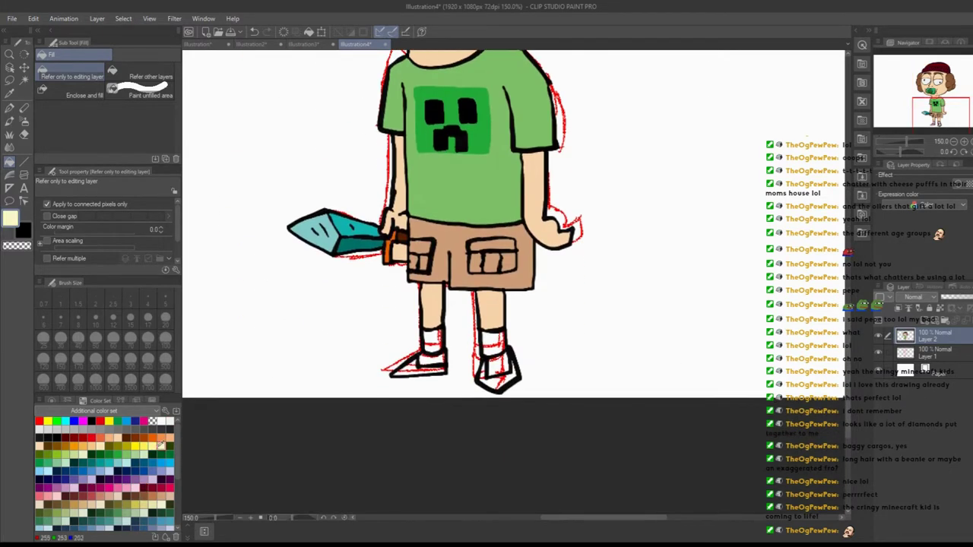
pyautogui.click(434, 340)
pyautogui.click(494, 343)
pyautogui.click(418, 368)
pyautogui.click(498, 376)
pyautogui.click(91, 419)
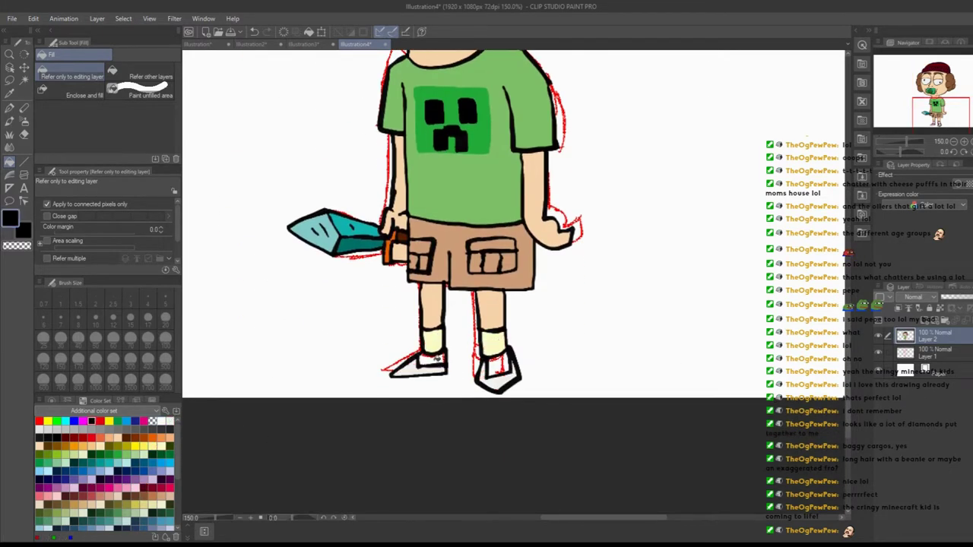
pyautogui.click(499, 365)
pyautogui.moveTo(848, 321)
pyautogui.mouseDown()
pyautogui.moveTo(853, 240)
pyautogui.moveTo(657, 161)
pyautogui.mouseUp()
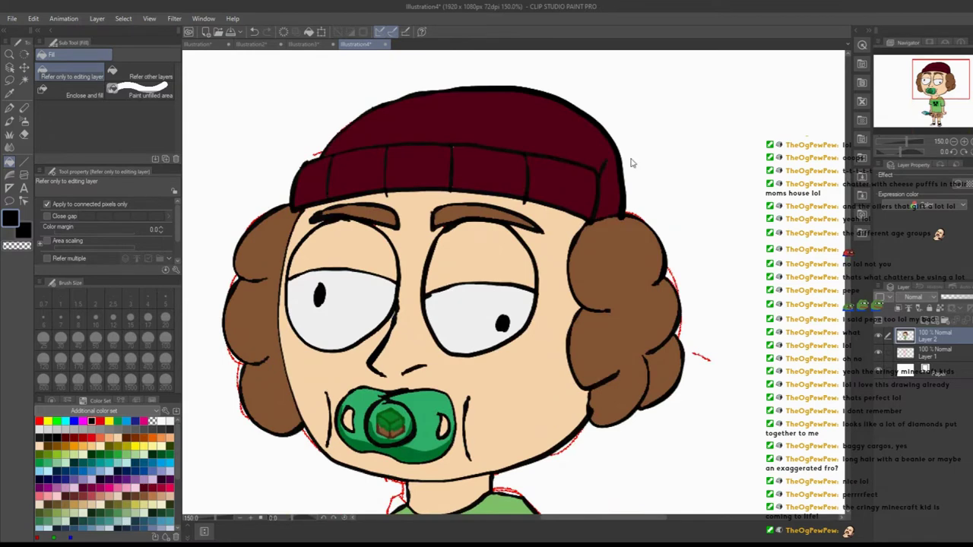
pyautogui.scroll(-2, 631, 163)
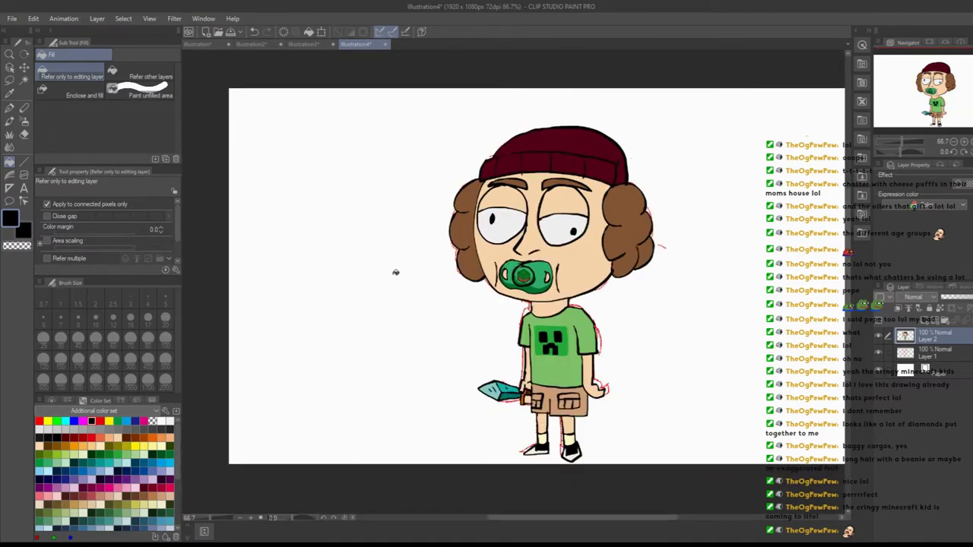
# Zoom out to 66.7% to view the whole kid and set black as the drawing colour.
pyautogui.moveTo(525, 521)
pyautogui.mouseDown()
pyautogui.moveTo(544, 523)
pyautogui.moveTo(530, 521)
pyautogui.mouseUp()
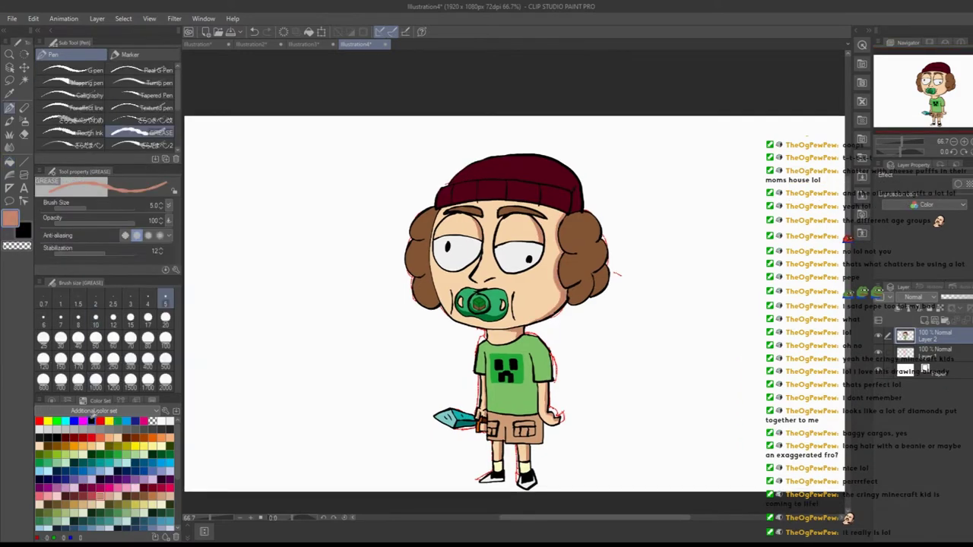
pyautogui.click(92, 420)
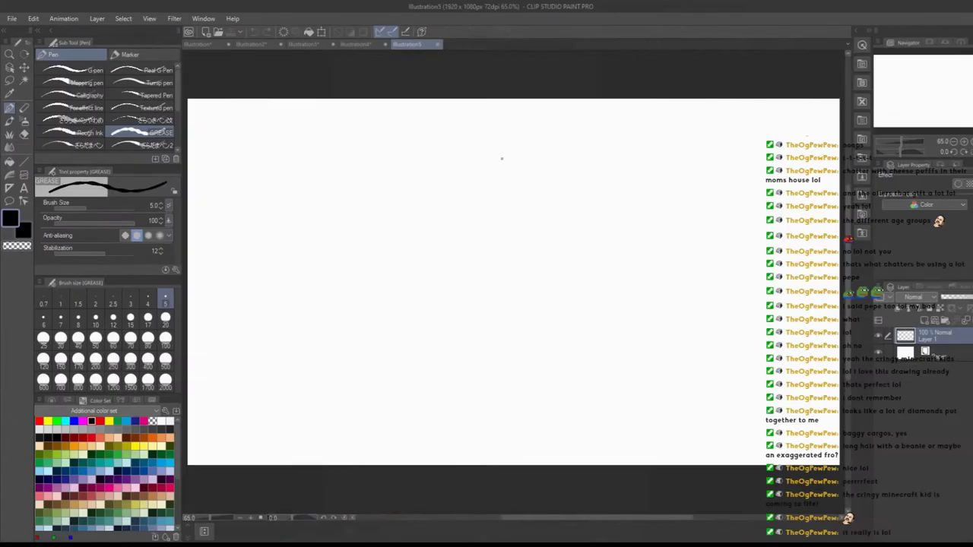
# With a thin red textured pen, sketch an oval head, spiky hair, angry eyes and grinning mouth.
pyautogui.click(143, 107)
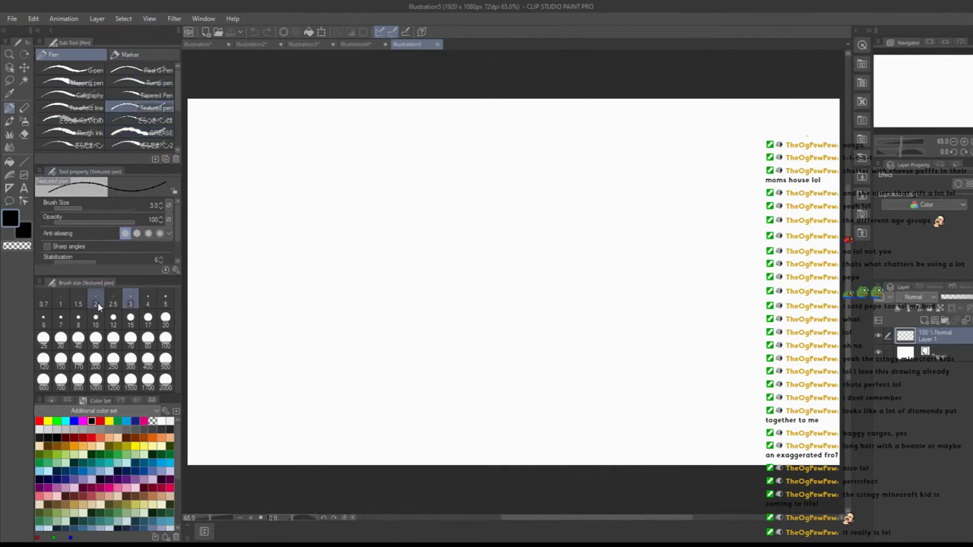
pyautogui.click(100, 422)
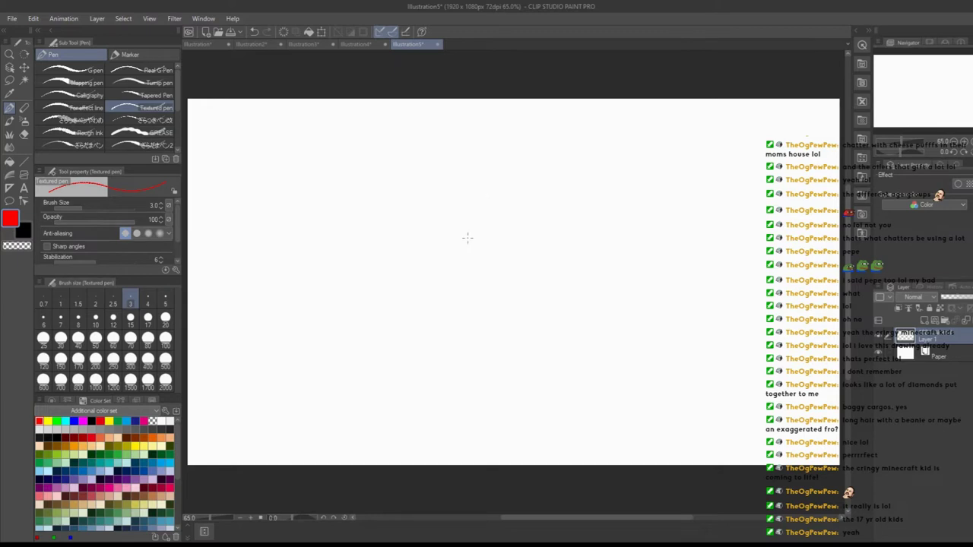
pyautogui.moveTo(467, 163)
pyautogui.mouseDown()
pyautogui.moveTo(446, 245)
pyautogui.moveTo(582, 239)
pyautogui.moveTo(566, 308)
pyautogui.mouseUp()
pyautogui.moveTo(613, 228); pyautogui.dragTo(588, 162)
pyautogui.moveTo(429, 141); pyautogui.dragTo(563, 135)
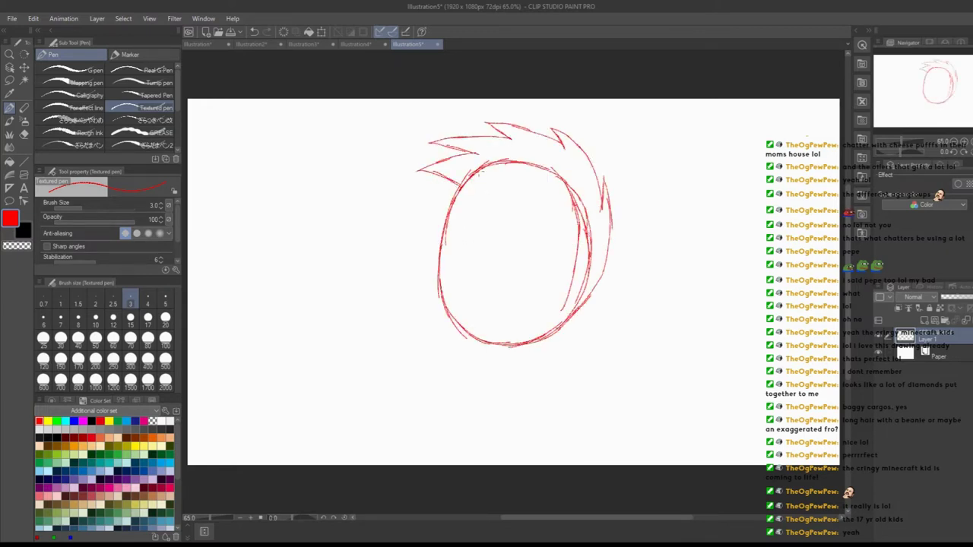
pyautogui.moveTo(449, 274); pyautogui.dragTo(518, 288)
pyautogui.moveTo(494, 224); pyautogui.dragTo(543, 220)
# Sketch the neck, a lower hand, both jacket collar sides and the right shoulder.
pyautogui.moveTo(495, 357); pyautogui.dragTo(499, 462)
pyautogui.moveTo(577, 456); pyautogui.dragTo(619, 455)
pyautogui.moveTo(494, 359); pyautogui.dragTo(487, 449)
pyautogui.moveTo(563, 357); pyautogui.dragTo(558, 441)
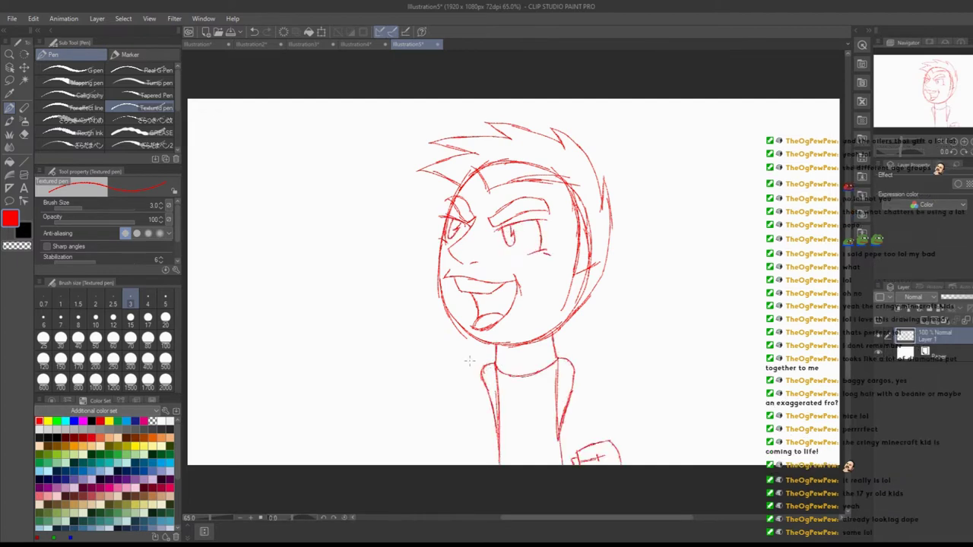
pyautogui.moveTo(496, 354); pyautogui.dragTo(484, 369)
pyautogui.moveTo(557, 351); pyautogui.dragTo(667, 454)
pyautogui.moveTo(614, 417); pyautogui.dragTo(640, 462)
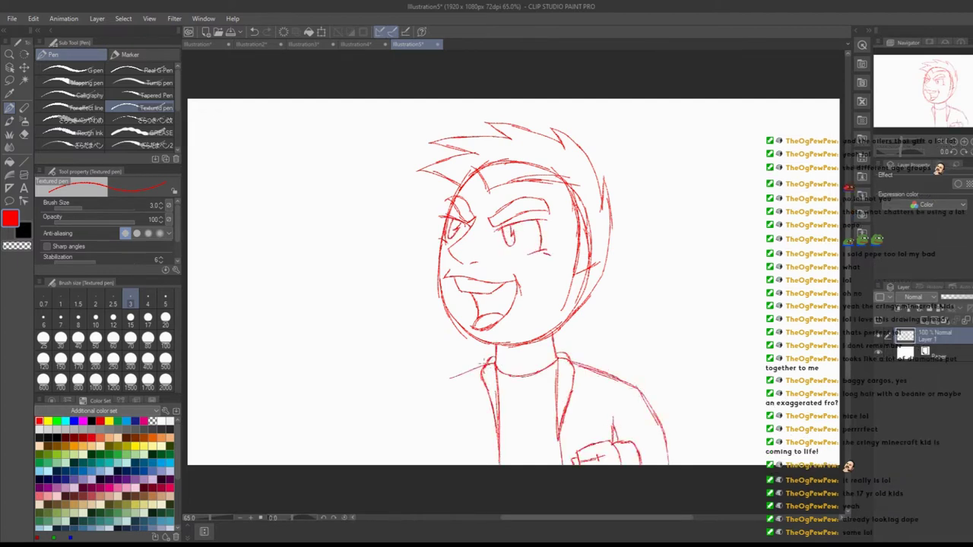
pyautogui.hotkey('ctrl', 'z')
# Sketch the left shoulder and raised arm ending in a pointing index finger.
pyautogui.moveTo(483, 364); pyautogui.dragTo(389, 420)
pyautogui.moveTo(395, 437)
pyautogui.mouseDown()
pyautogui.moveTo(299, 406)
pyautogui.moveTo(349, 464)
pyautogui.mouseUp()
pyautogui.moveTo(463, 448); pyautogui.dragTo(438, 463)
pyautogui.moveTo(296, 357)
pyautogui.mouseDown()
pyautogui.moveTo(340, 364)
pyautogui.moveTo(325, 350)
pyautogui.mouseUp()
pyautogui.moveTo(277, 395)
pyautogui.mouseDown()
pyautogui.moveTo(315, 353)
pyautogui.moveTo(272, 368)
pyautogui.mouseUp()
pyautogui.press('e')
pyautogui.press('p')
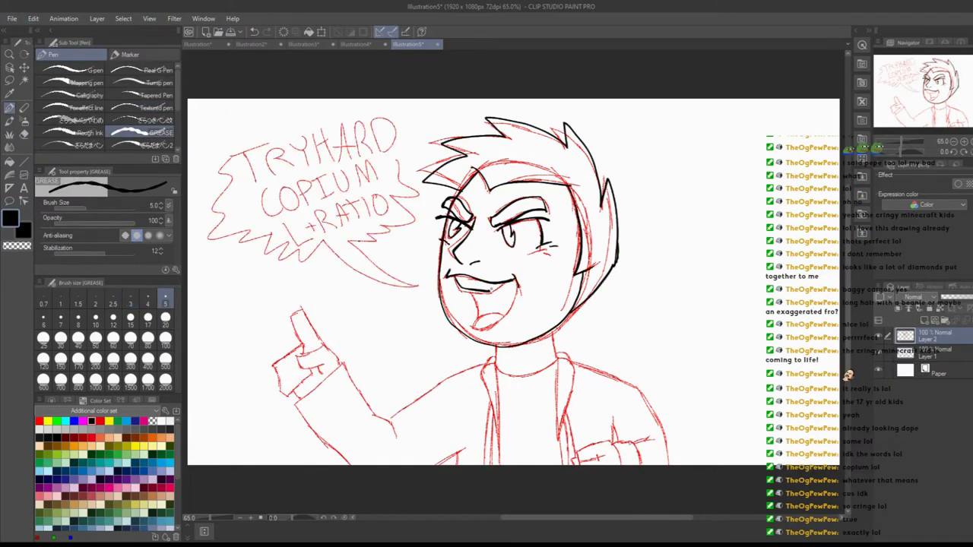
# Ink the collar, right hand, shoulders, left sleeve and pointing hand in black.
pyautogui.moveTo(499, 366); pyautogui.dragTo(500, 464)
pyautogui.moveTo(558, 359); pyautogui.dragTo(564, 465)
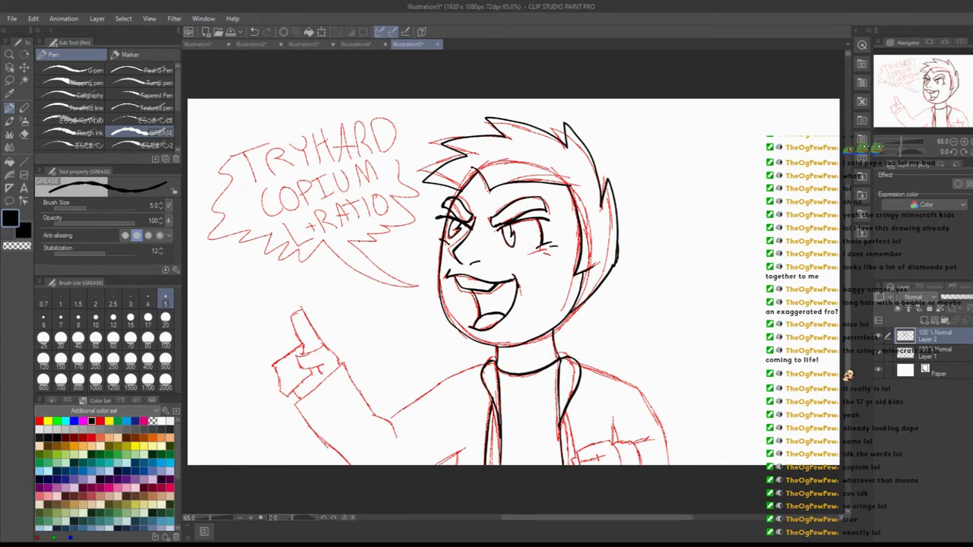
pyautogui.moveTo(494, 410); pyautogui.dragTo(492, 465)
pyautogui.moveTo(578, 459); pyautogui.dragTo(614, 445)
pyautogui.moveTo(579, 365); pyautogui.dragTo(674, 465)
pyautogui.moveTo(487, 365)
pyautogui.mouseDown()
pyautogui.moveTo(393, 415)
pyautogui.moveTo(397, 438)
pyautogui.mouseUp()
pyautogui.moveTo(348, 361)
pyautogui.mouseDown()
pyautogui.moveTo(295, 404)
pyautogui.moveTo(354, 465)
pyautogui.mouseUp()
pyautogui.moveTo(342, 342); pyautogui.dragTo(298, 371)
pyautogui.moveTo(301, 312); pyautogui.dragTo(281, 391)
# Draw a spiky yellow speech bubble with a tail toward the boy and fill it solid yellow.
pyautogui.click(109, 420)
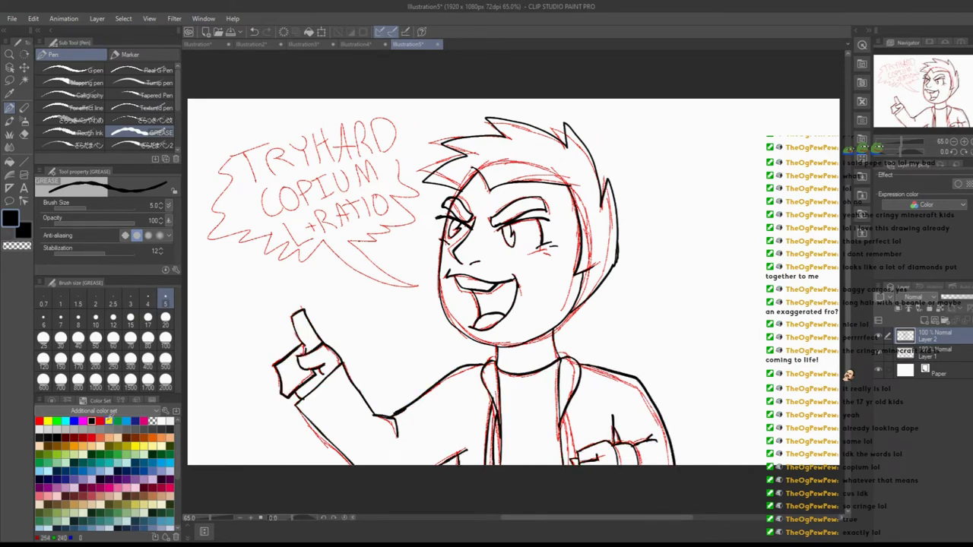
pyautogui.moveTo(221, 160); pyautogui.dragTo(410, 298)
pyautogui.moveTo(395, 149); pyautogui.dragTo(327, 251)
pyautogui.click(141, 112)
pyautogui.click(165, 338)
pyautogui.moveTo(221, 197); pyautogui.dragTo(411, 297)
pyautogui.moveTo(220, 167); pyautogui.dragTo(410, 263)
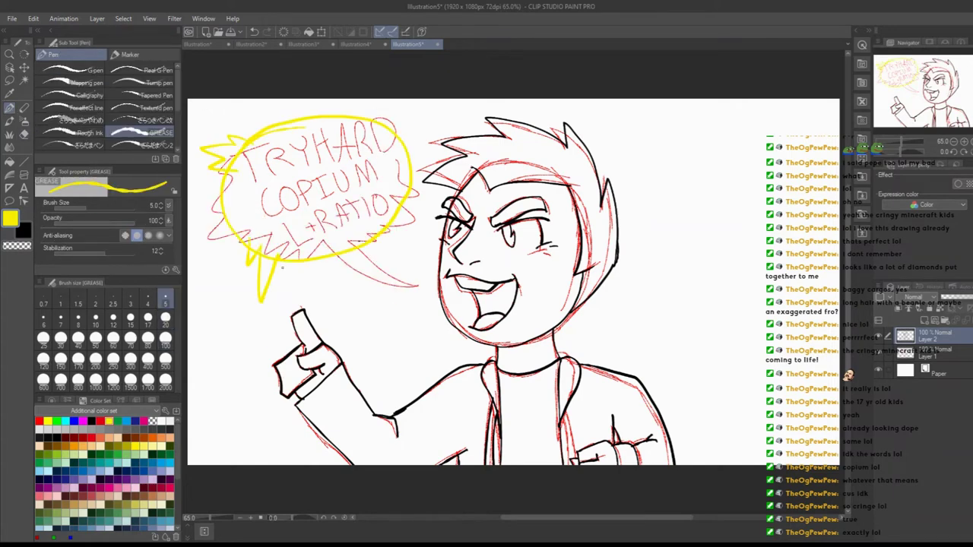
pyautogui.moveTo(199, 137); pyautogui.dragTo(281, 302)
pyautogui.moveTo(386, 99); pyautogui.dragTo(425, 152)
pyautogui.press('g')
pyautogui.click(389, 112)
# Letter 'TryHard', 'Copium' and 'L+Ratio' in black on three lines inside the bubble.
pyautogui.press('p')
pyautogui.click(91, 420)
pyautogui.moveTo(244, 156)
pyautogui.mouseDown()
pyautogui.moveTo(285, 174)
pyautogui.moveTo(358, 164)
pyautogui.mouseUp()
pyautogui.moveTo(266, 186); pyautogui.dragTo(335, 216)
pyautogui.moveTo(346, 175); pyautogui.dragTo(380, 220)
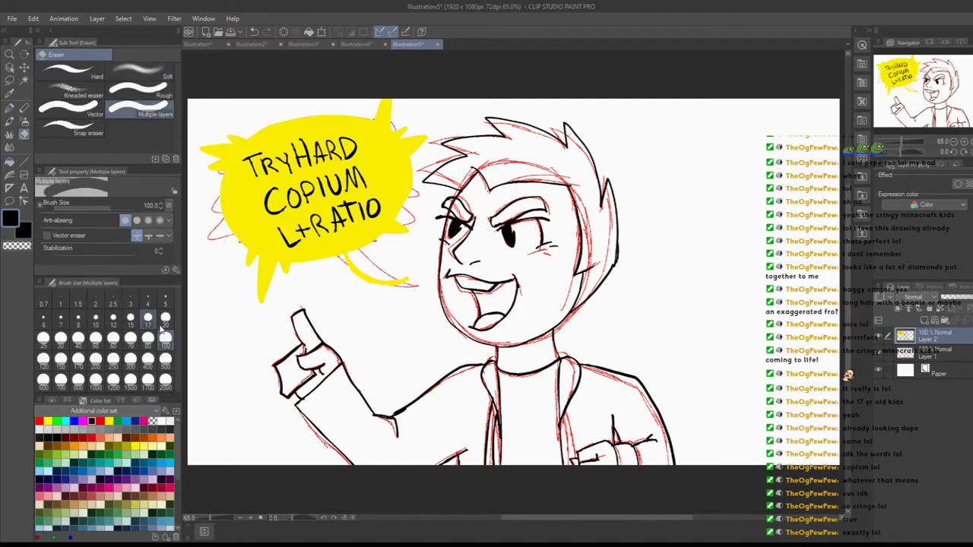
# Fill the boy's hair and eyebrows brown, his mouth dark red and his tongue pink.
pyautogui.press('g')
pyautogui.click(119, 437)
pyautogui.click(532, 152)
pyautogui.click(524, 209)
pyautogui.click(487, 296)
pyautogui.click(487, 321)
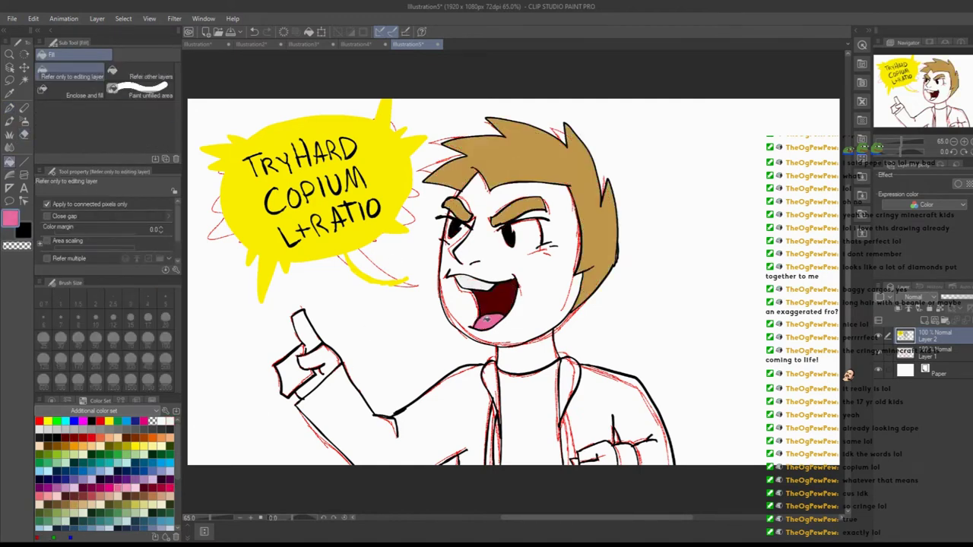
# Fill the face, neck and hands with skin tone, the jacket black and the shirt red.
pyautogui.click(169, 421)
pyautogui.click(547, 258)
pyautogui.click(304, 364)
pyautogui.click(525, 353)
pyautogui.click(358, 414)
pyautogui.click(608, 410)
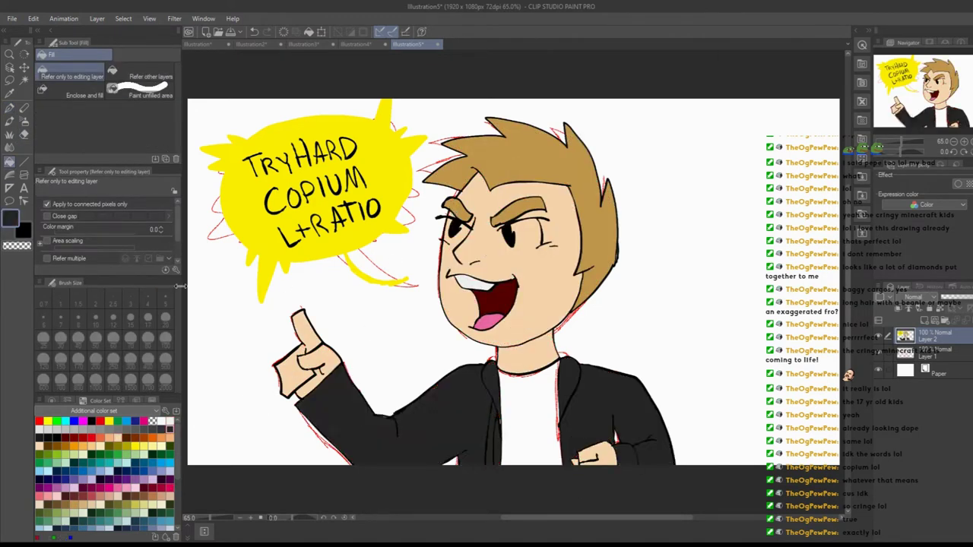
pyautogui.press('p')
pyautogui.click(39, 421)
pyautogui.click(528, 411)
# Add a white pen highlight under the eye.
pyautogui.keyDown('alt'); pyautogui.click(259, 403); pyautogui.keyUp('alt')
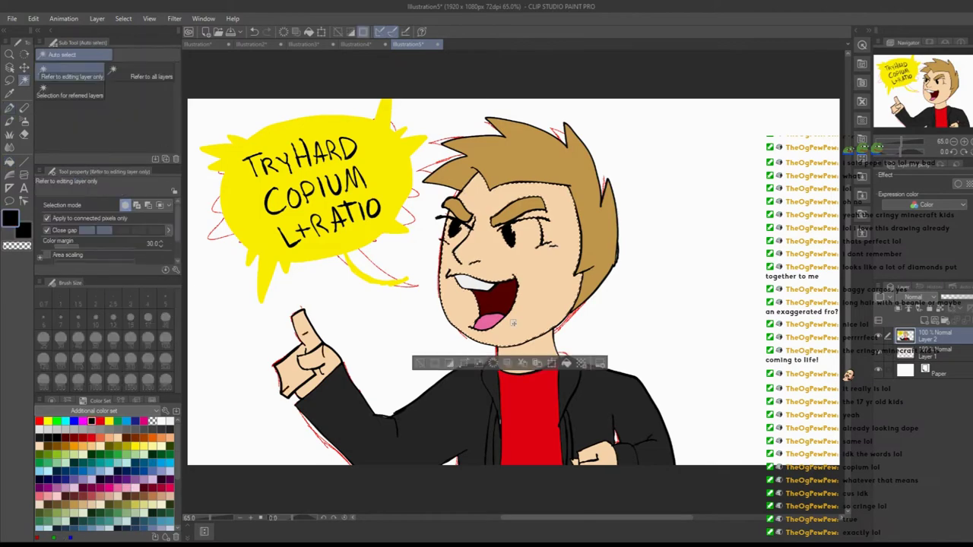
pyautogui.moveTo(450, 250); pyautogui.dragTo(467, 254)
pyautogui.scroll(4, 456, 251)
pyautogui.moveTo(541, 421); pyautogui.dragTo(380, 426)
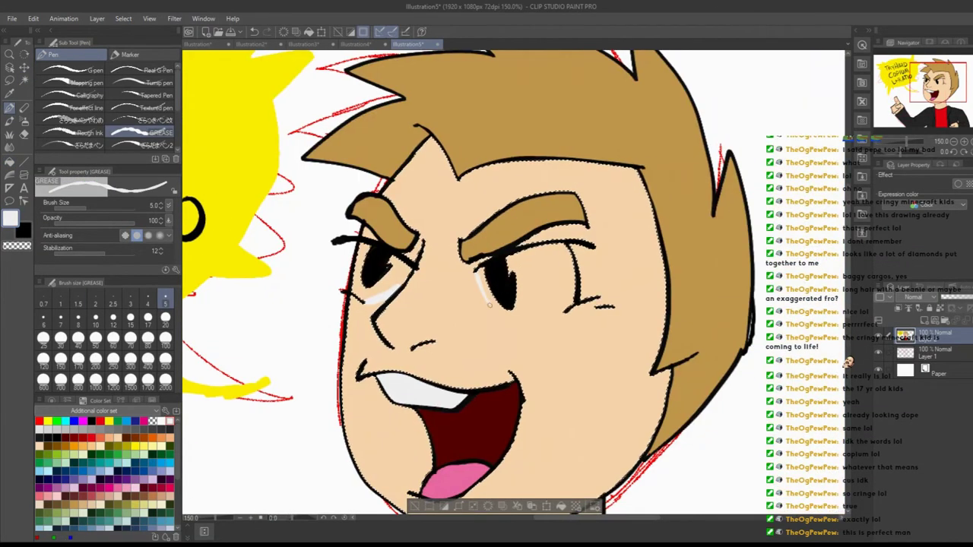
# Shade the right cheek and under the right eye with skin tone.
pyautogui.keyDown('alt'); pyautogui.click(547, 304); pyautogui.keyUp('alt')
pyautogui.scroll(-2, 547, 297)
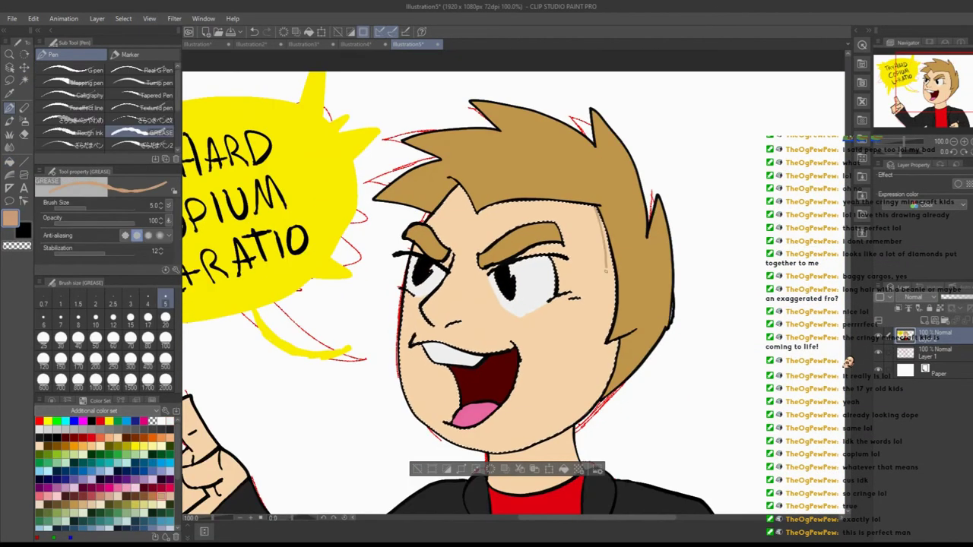
pyautogui.moveTo(611, 288); pyautogui.dragTo(608, 403)
pyautogui.moveTo(549, 295); pyautogui.dragTo(591, 291)
pyautogui.scroll(-3, 547, 342)
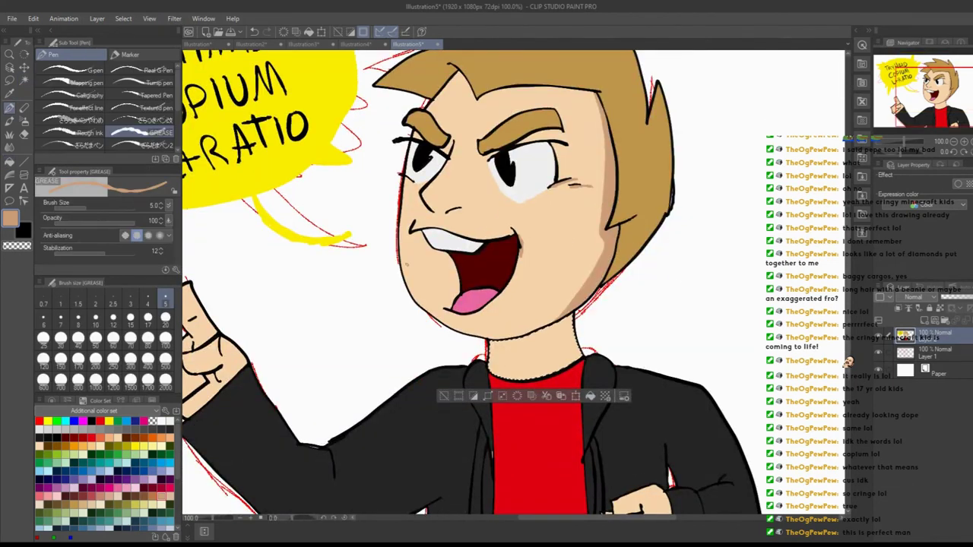
# Shade the pointing hand with skin tone, then return the view to the face and torso.
pyautogui.press('x')
pyautogui.moveTo(550, 354); pyautogui.dragTo(713, 301)
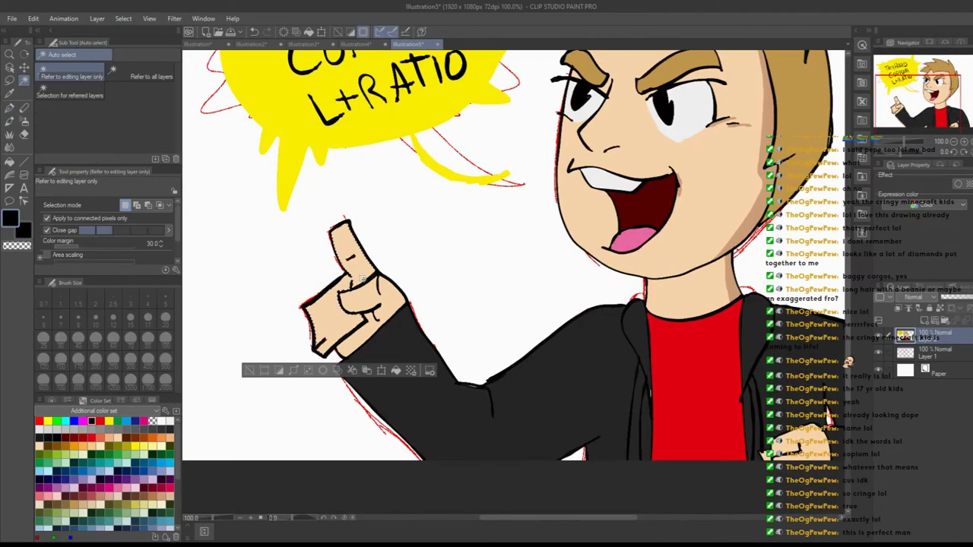
pyautogui.keyDown('alt'); pyautogui.click(349, 304); pyautogui.keyUp('alt')
pyautogui.moveTo(357, 228)
pyautogui.mouseDown()
pyautogui.moveTo(348, 278)
pyautogui.moveTo(358, 321)
pyautogui.mouseUp()
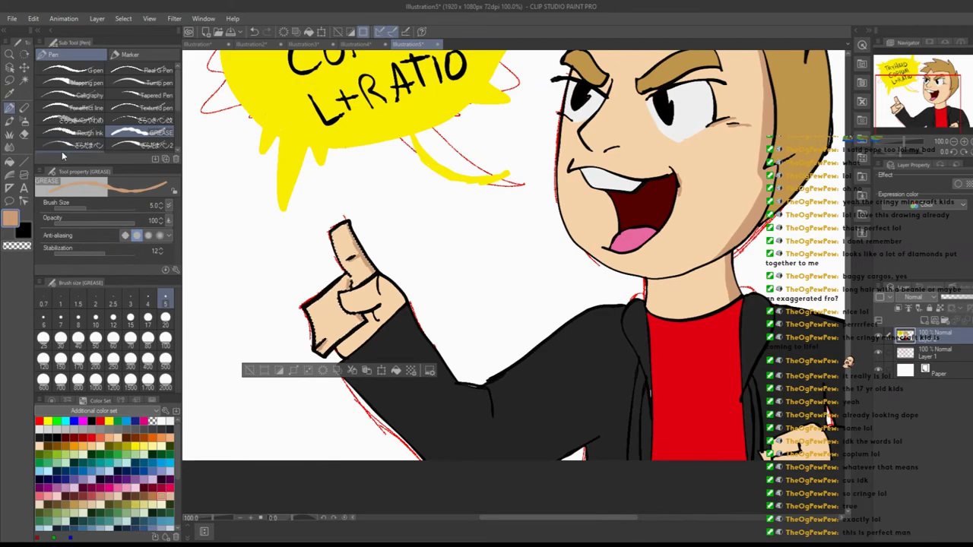
pyautogui.moveTo(532, 304); pyautogui.dragTo(334, 304)
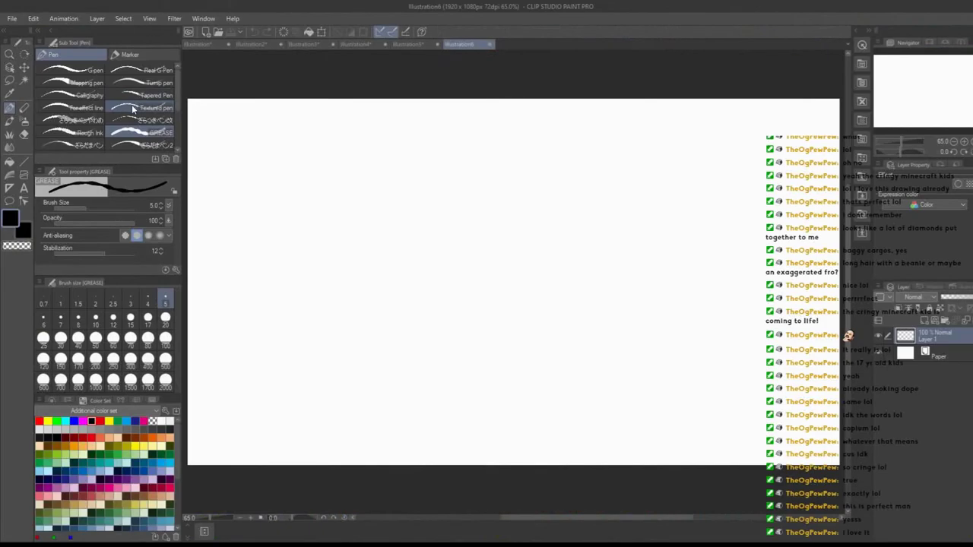
# Sketch the room's perspective lines in red with the Textured pen.
pyautogui.click(131, 104)
pyautogui.click(39, 420)
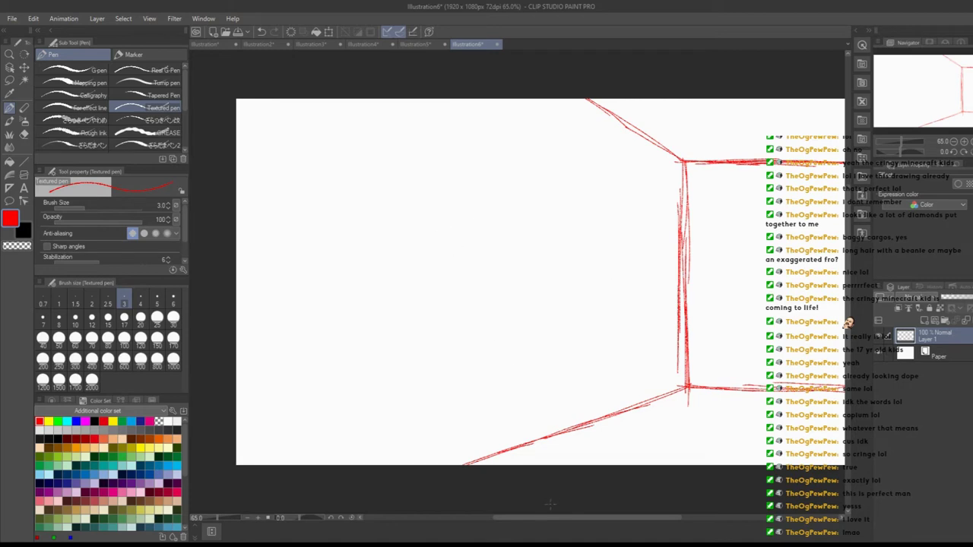
pyautogui.moveTo(551, 518); pyautogui.dragTo(572, 517)
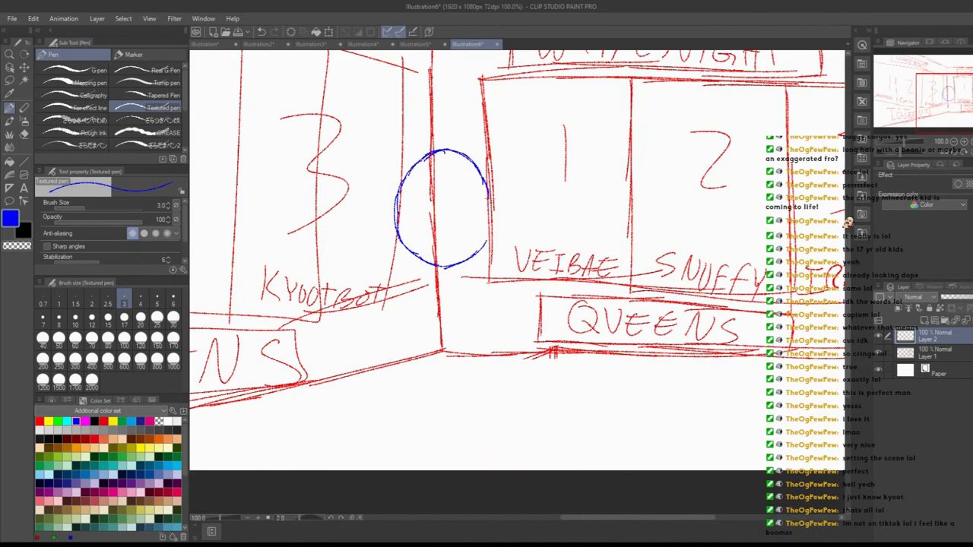
# Sketch the blue head's mouth, glasses, forehead eye and beard stubble.
pyautogui.moveTo(423, 244); pyautogui.dragTo(473, 252)
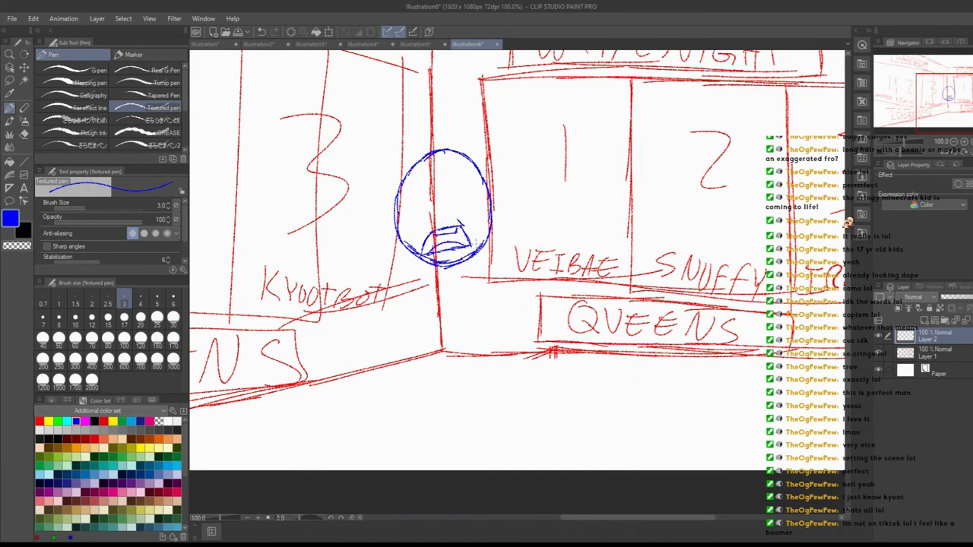
pyautogui.moveTo(397, 199); pyautogui.dragTo(479, 199)
pyautogui.moveTo(420, 169); pyautogui.dragTo(460, 165)
pyautogui.moveTo(408, 188); pyautogui.dragTo(435, 182)
pyautogui.moveTo(449, 182); pyautogui.dragTo(474, 177)
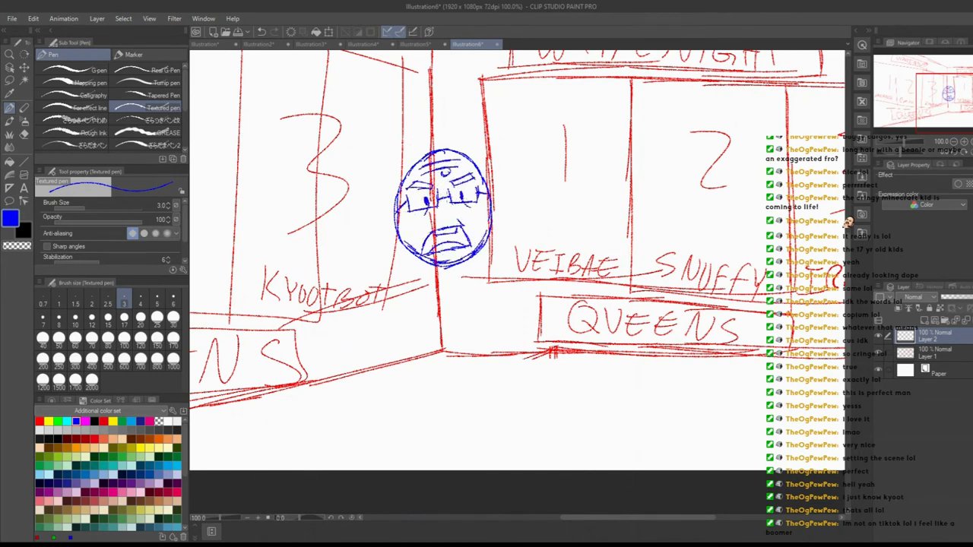
pyautogui.moveTo(412, 225); pyautogui.dragTo(434, 243)
pyautogui.moveTo(473, 219); pyautogui.dragTo(456, 237)
pyautogui.moveTo(410, 232)
pyautogui.mouseDown()
pyautogui.moveTo(479, 244)
pyautogui.moveTo(469, 265)
pyautogui.mouseUp()
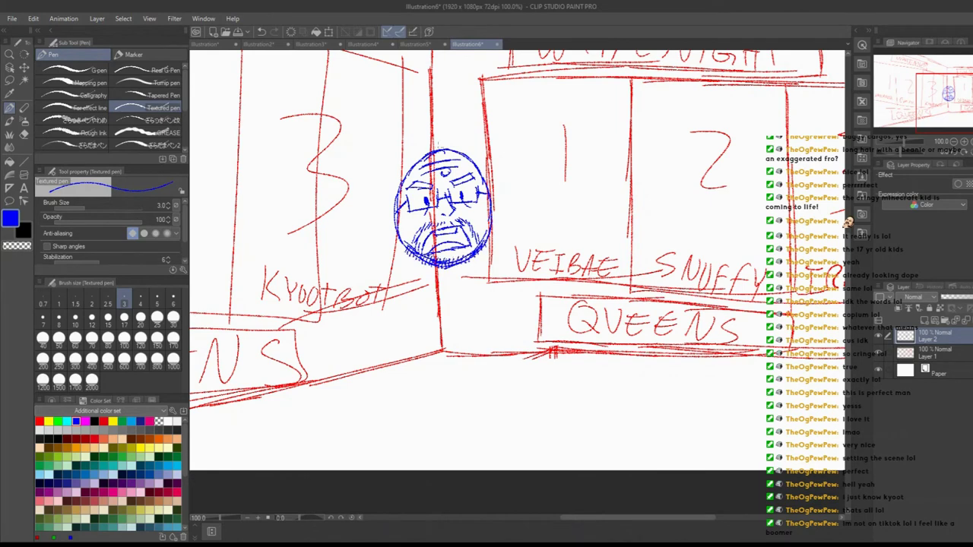
# Add long hair strands, both arm outlines and the torso centre line.
pyautogui.moveTo(400, 164); pyautogui.dragTo(423, 153)
pyautogui.moveTo(398, 161); pyautogui.dragTo(392, 301)
pyautogui.moveTo(455, 147)
pyautogui.mouseDown()
pyautogui.moveTo(496, 190)
pyautogui.moveTo(511, 281)
pyautogui.mouseUp()
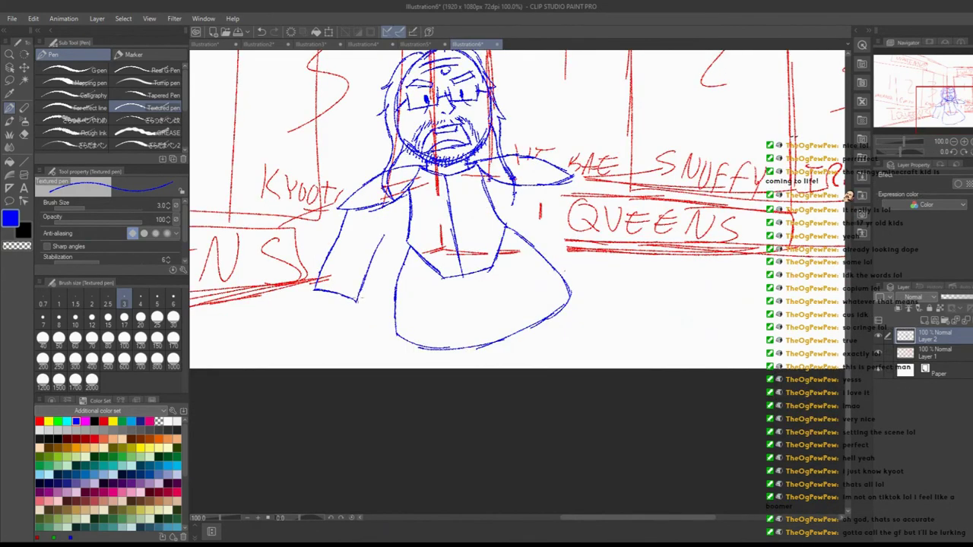
pyautogui.moveTo(410, 207); pyautogui.dragTo(357, 307)
pyautogui.moveTo(493, 203); pyautogui.dragTo(570, 267)
pyautogui.moveTo(570, 184); pyautogui.dragTo(572, 279)
# Sketch the legs, torso centre lines, belt and waist shape.
pyautogui.moveTo(403, 237); pyautogui.dragTo(397, 303)
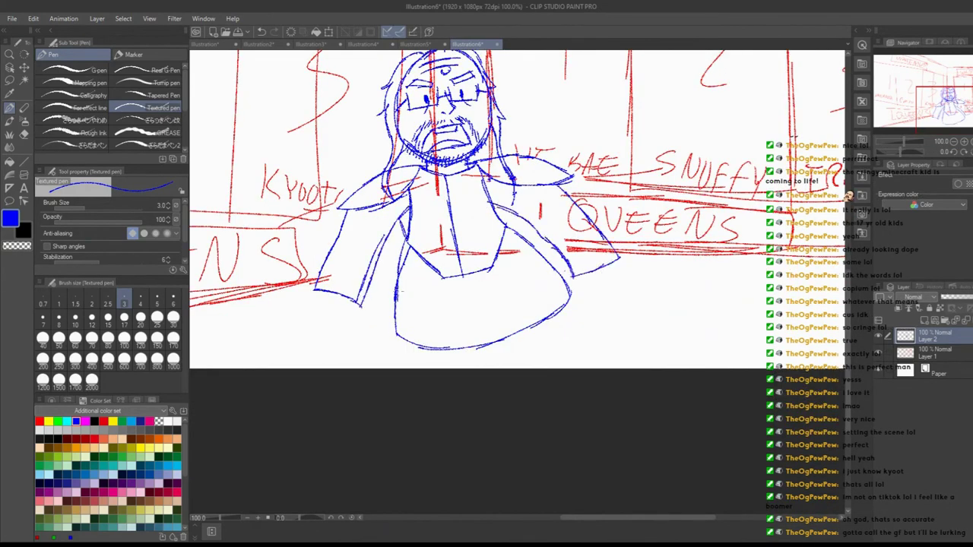
pyautogui.moveTo(532, 324); pyautogui.dragTo(523, 369)
pyautogui.moveTo(425, 267); pyautogui.dragTo(453, 354)
pyautogui.moveTo(495, 248); pyautogui.dragTo(532, 329)
pyautogui.moveTo(497, 273); pyautogui.dragTo(469, 367)
pyautogui.moveTo(415, 199); pyautogui.dragTo(455, 268)
pyautogui.moveTo(462, 193); pyautogui.dragTo(524, 334)
# Draw the cuffed forearm, shield outline, right cuff and hand, plus the next character's head circle.
pyautogui.moveTo(320, 291)
pyautogui.mouseDown()
pyautogui.moveTo(309, 335)
pyautogui.moveTo(360, 333)
pyautogui.moveTo(385, 250)
pyautogui.mouseUp()
pyautogui.moveTo(349, 199)
pyautogui.mouseDown()
pyautogui.moveTo(292, 370)
pyautogui.moveTo(300, 369)
pyautogui.mouseUp()
pyautogui.moveTo(591, 303); pyautogui.dragTo(479, 370)
pyautogui.moveTo(569, 319)
pyautogui.mouseDown()
pyautogui.moveTo(555, 370)
pyautogui.moveTo(628, 296)
pyautogui.mouseUp()
pyautogui.moveTo(614, 258); pyautogui.dragTo(629, 301)
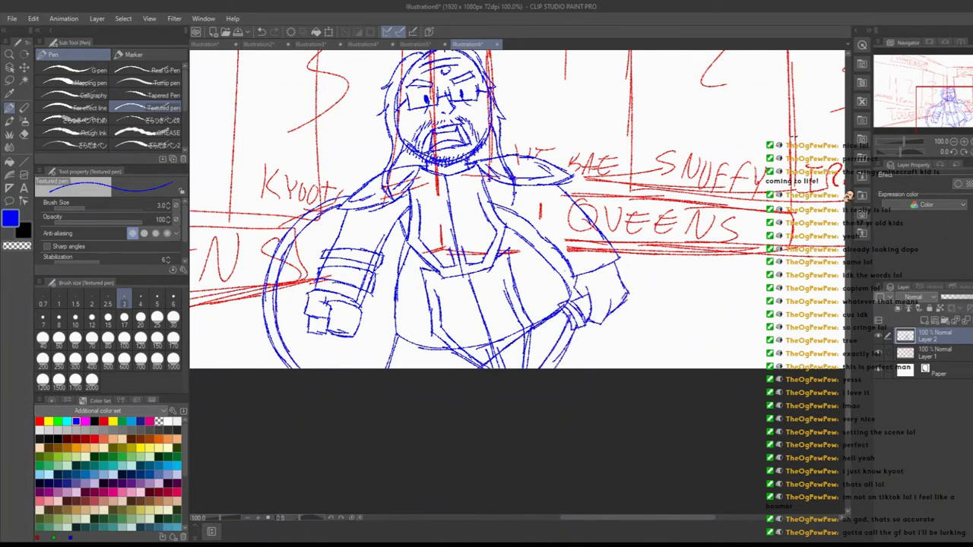
pyautogui.moveTo(554, 149)
pyautogui.mouseDown()
pyautogui.moveTo(515, 289)
pyautogui.moveTo(531, 289)
pyautogui.mouseUp()
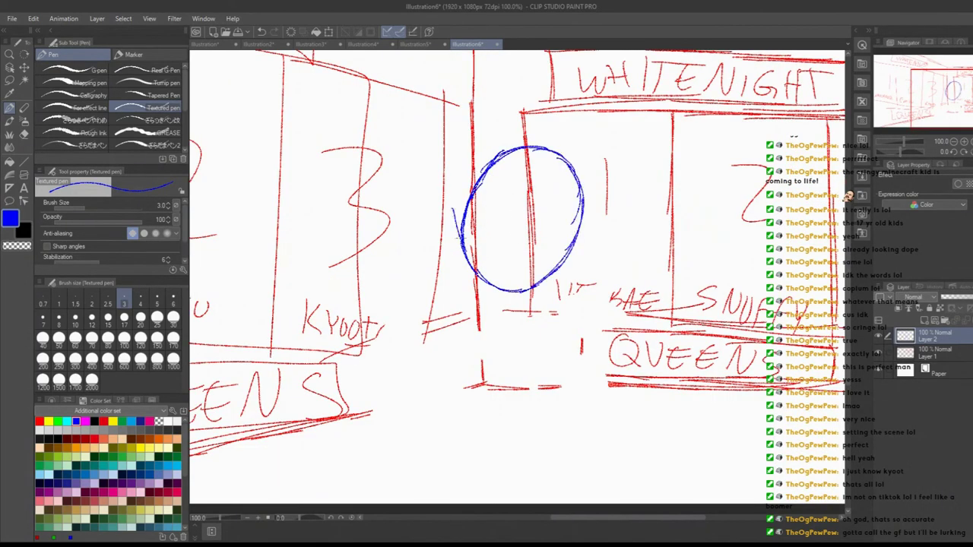
# Sketch spiky hair around the head, the neck and the torso outline.
pyautogui.moveTo(450, 213); pyautogui.dragTo(627, 203)
pyautogui.moveTo(461, 179); pyautogui.dragTo(591, 199)
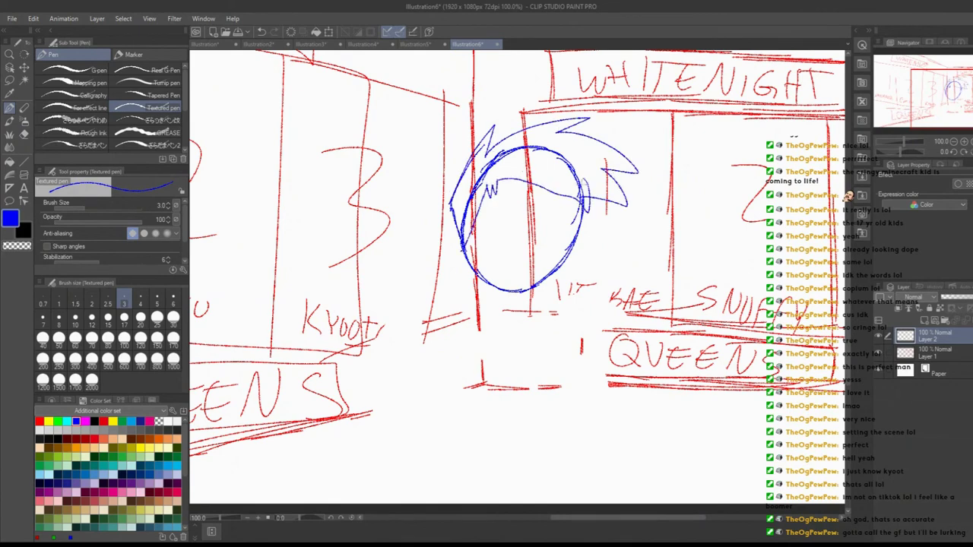
pyautogui.moveTo(468, 261)
pyautogui.mouseDown()
pyautogui.moveTo(500, 311)
pyautogui.moveTo(424, 380)
pyautogui.moveTo(486, 385)
pyautogui.mouseUp()
pyautogui.moveTo(456, 371); pyautogui.dragTo(482, 334)
pyautogui.moveTo(468, 289); pyautogui.dragTo(488, 413)
# Sketch both legs down to the canvas bottom, a foot and the right arm.
pyautogui.moveTo(446, 386); pyautogui.dragTo(441, 459)
pyautogui.moveTo(477, 384); pyautogui.dragTo(461, 481)
pyautogui.moveTo(486, 404); pyautogui.dragTo(495, 457)
pyautogui.moveTo(459, 474); pyautogui.dragTo(452, 503)
pyautogui.moveTo(499, 322)
pyautogui.mouseDown()
pyautogui.moveTo(508, 454)
pyautogui.moveTo(526, 441)
pyautogui.moveTo(545, 503)
pyautogui.mouseUp()
pyautogui.moveTo(520, 380); pyautogui.dragTo(565, 376)
pyautogui.moveTo(523, 304)
pyautogui.mouseDown()
pyautogui.moveTo(539, 301)
pyautogui.moveTo(559, 371)
pyautogui.mouseUp()
pyautogui.moveTo(555, 380); pyautogui.dragTo(559, 487)
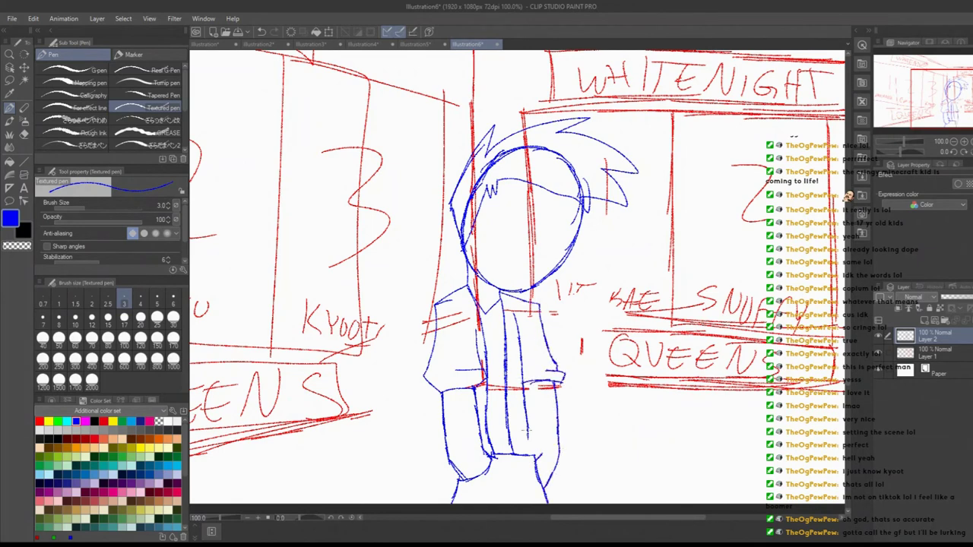
pyautogui.moveTo(535, 427); pyautogui.dragTo(516, 481)
pyautogui.moveTo(495, 456); pyautogui.dragTo(483, 481)
# Draw the nose, mouth, eyes, glasses frames and eyebrows on the face.
pyautogui.moveTo(456, 299); pyautogui.dragTo(474, 364)
pyautogui.moveTo(538, 217); pyautogui.dragTo(535, 240)
pyautogui.moveTo(491, 263); pyautogui.dragTo(529, 277)
pyautogui.moveTo(477, 216); pyautogui.dragTo(508, 225)
pyautogui.moveTo(522, 216)
pyautogui.mouseDown()
pyautogui.moveTo(542, 230)
pyautogui.moveTo(518, 226)
pyautogui.mouseUp()
pyautogui.moveTo(536, 257); pyautogui.dragTo(566, 245)
pyautogui.moveTo(507, 216); pyautogui.dragTo(543, 196)
pyautogui.moveTo(541, 222); pyautogui.dragTo(575, 213)
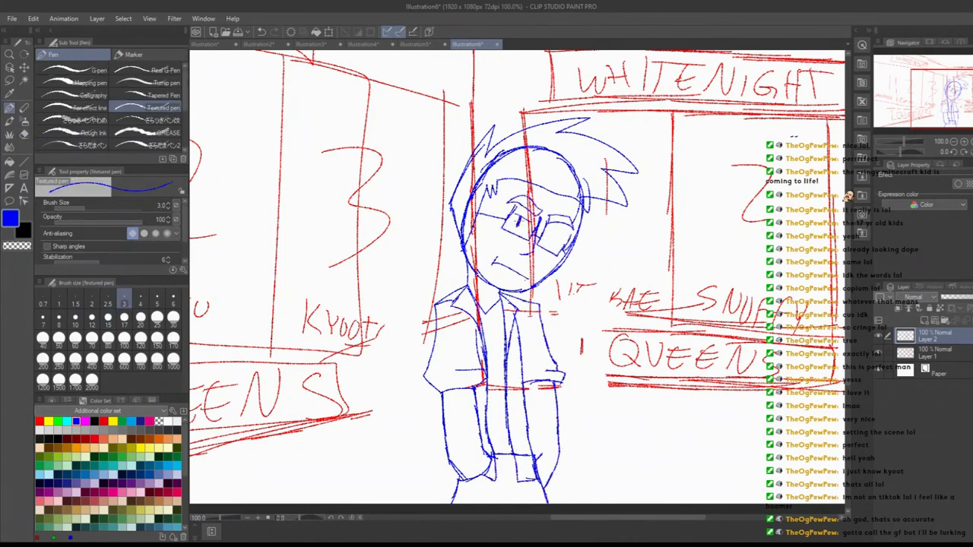